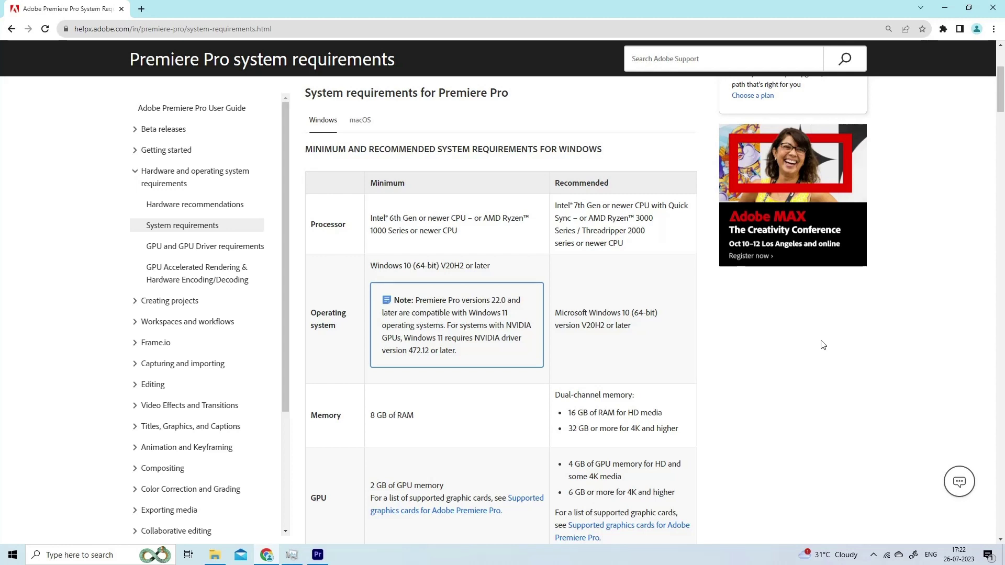
scroll(822, 344, down, 1)
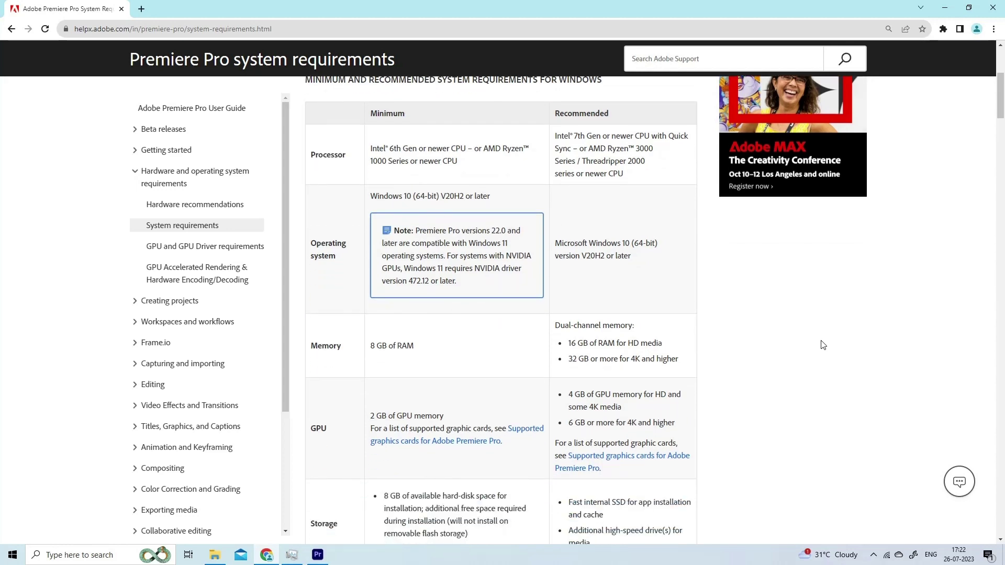
scroll(822, 345, down, 1)
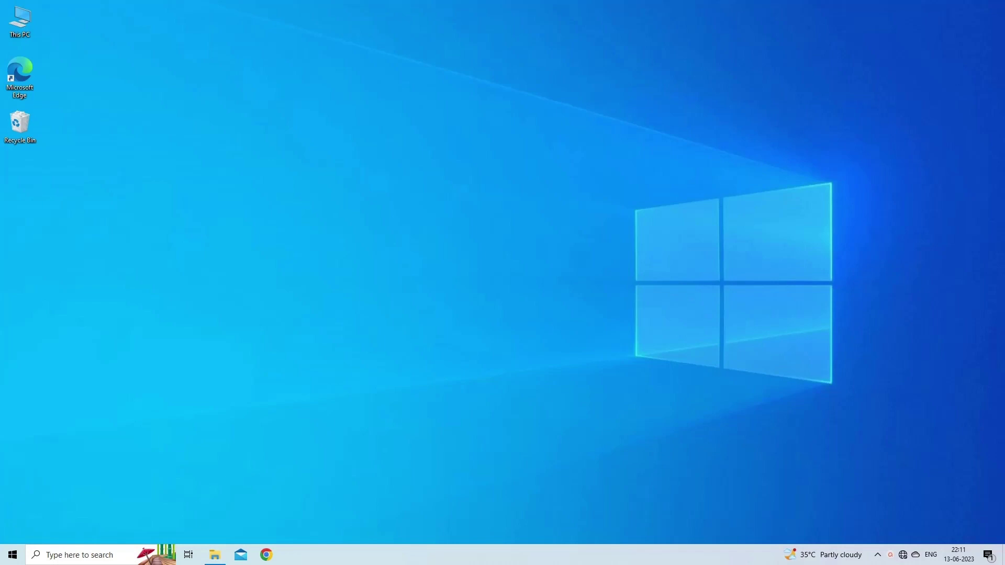
- End the Adobe Premiere Pro 2021 process from Task Manager's Processes list
key(ctrl+shift+Escape)
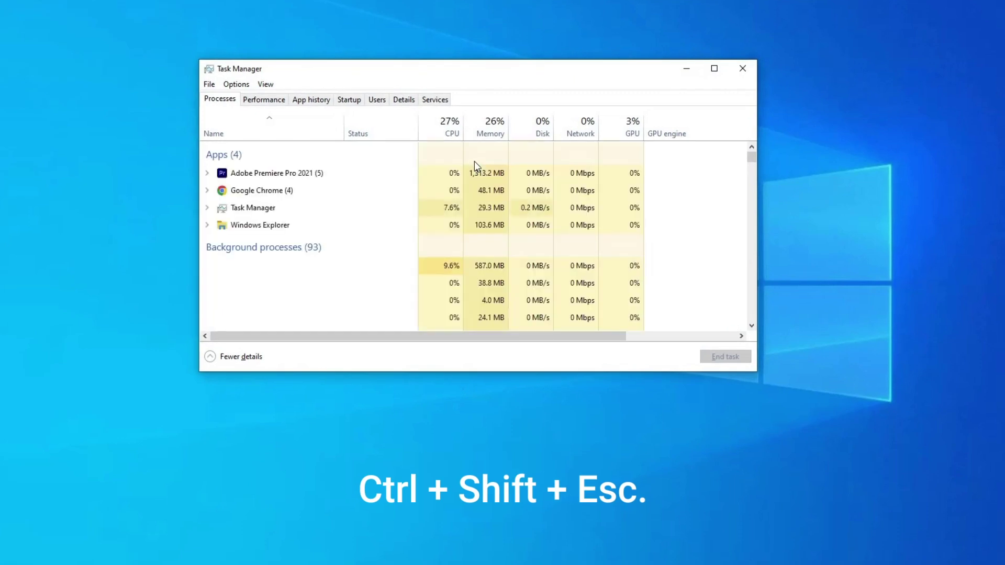
click(441, 427)
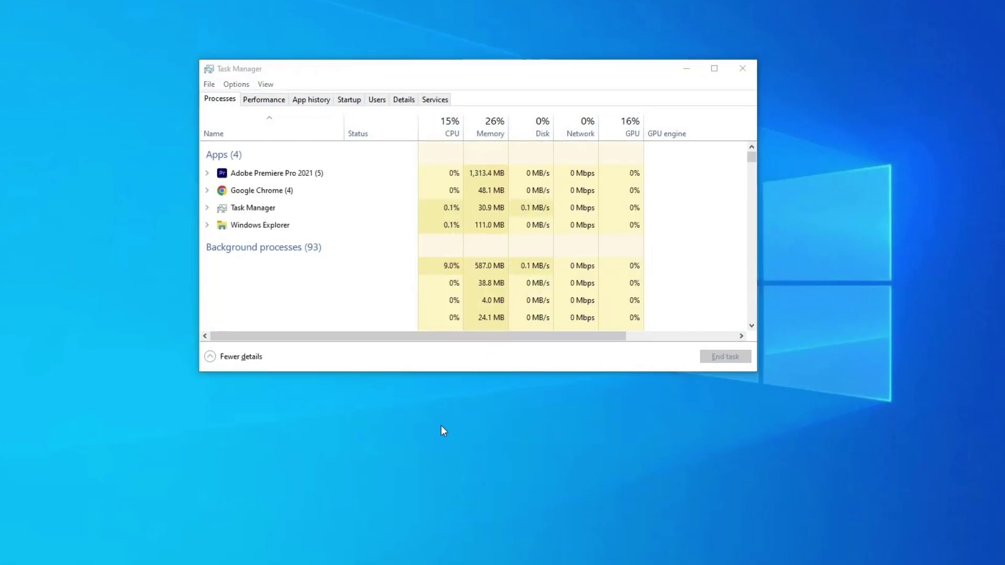
click(223, 103)
click(343, 180)
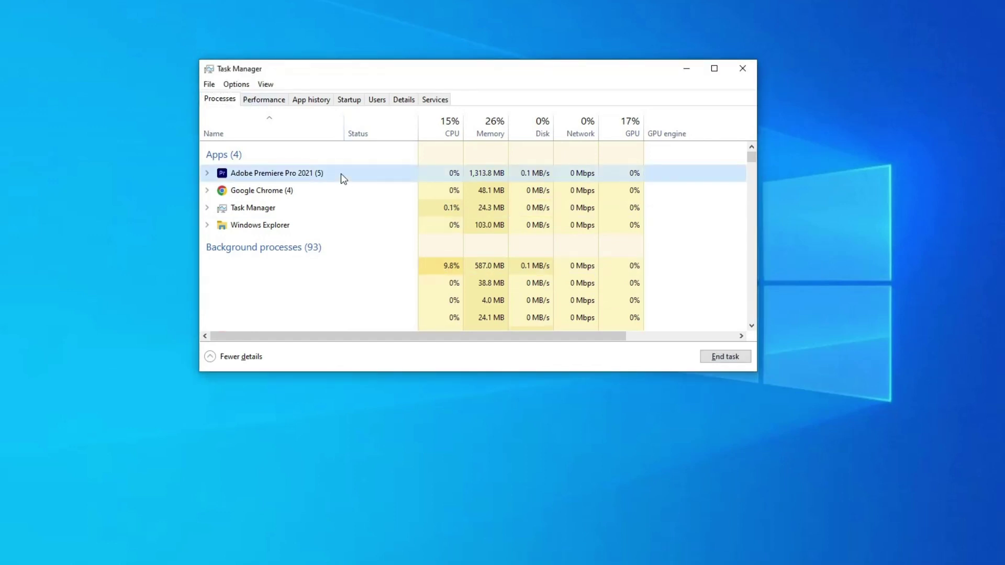
right_click(388, 179)
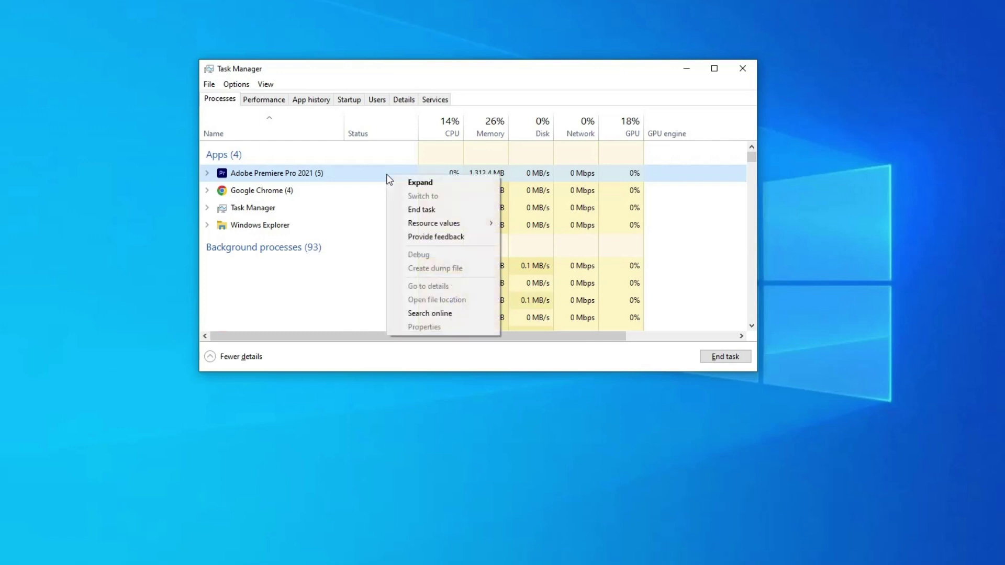
click(422, 209)
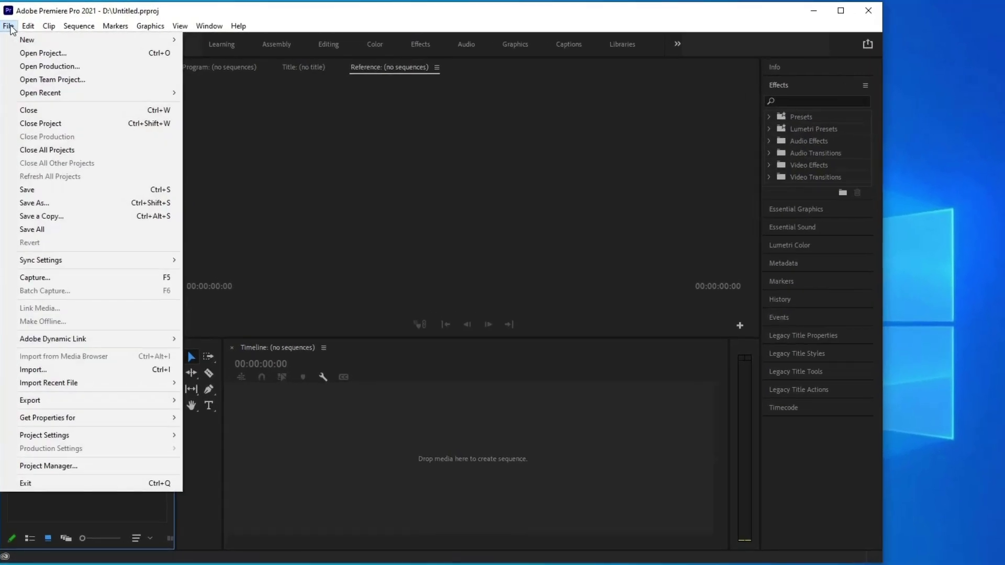
mouse_move(118, 418)
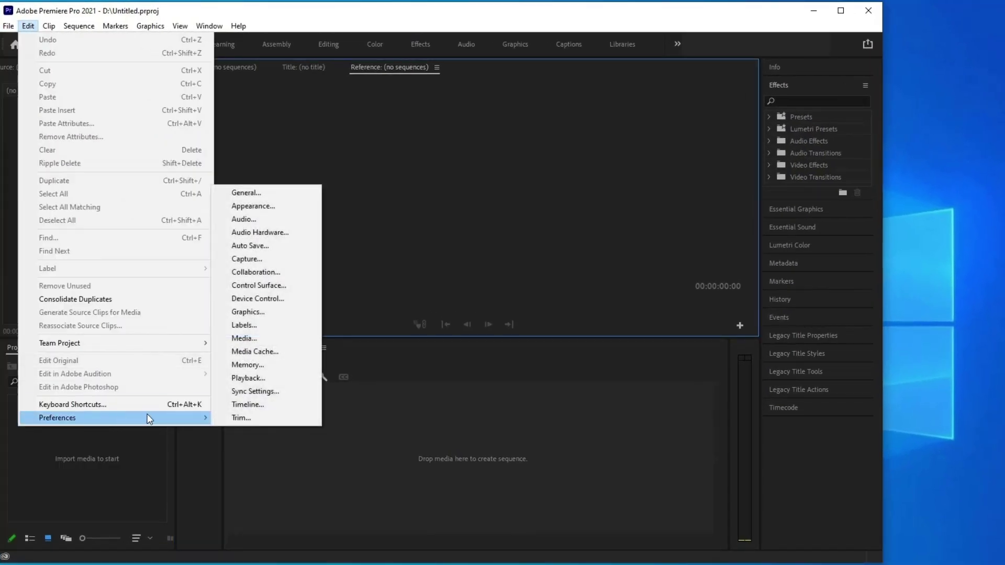
- Delete the unused media cache files from Premiere Pro's Media Cache preferences
click(269, 354)
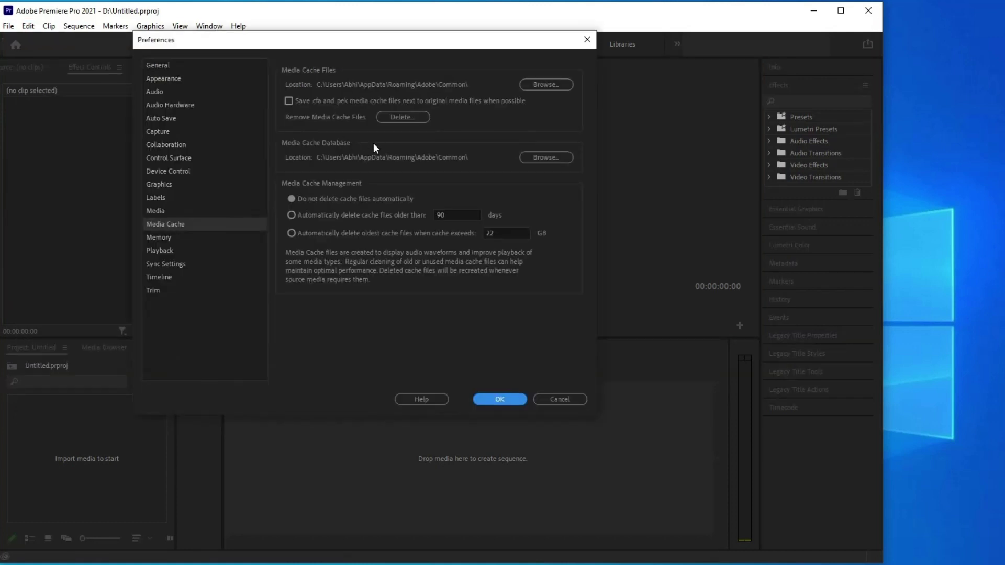
click(408, 119)
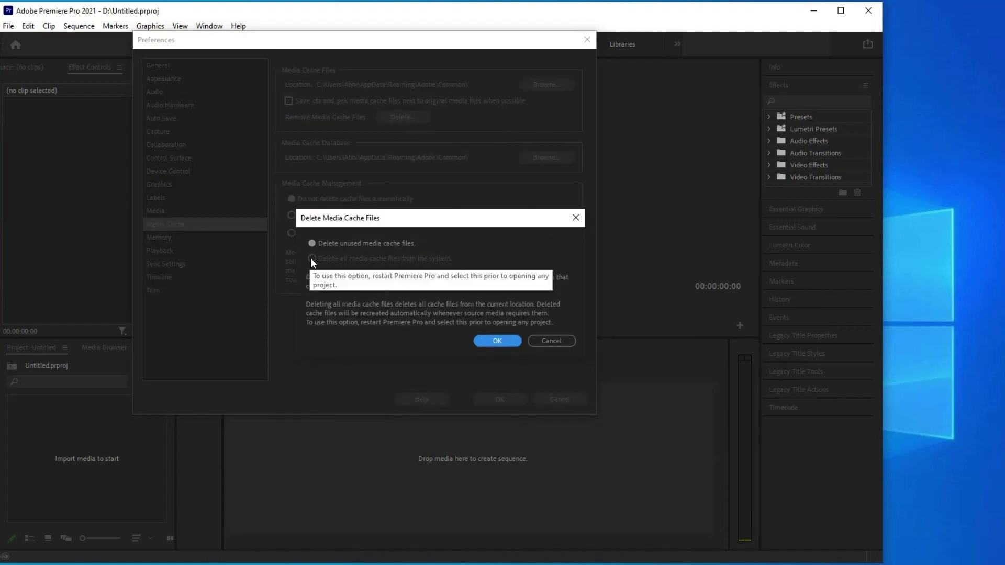
click(497, 341)
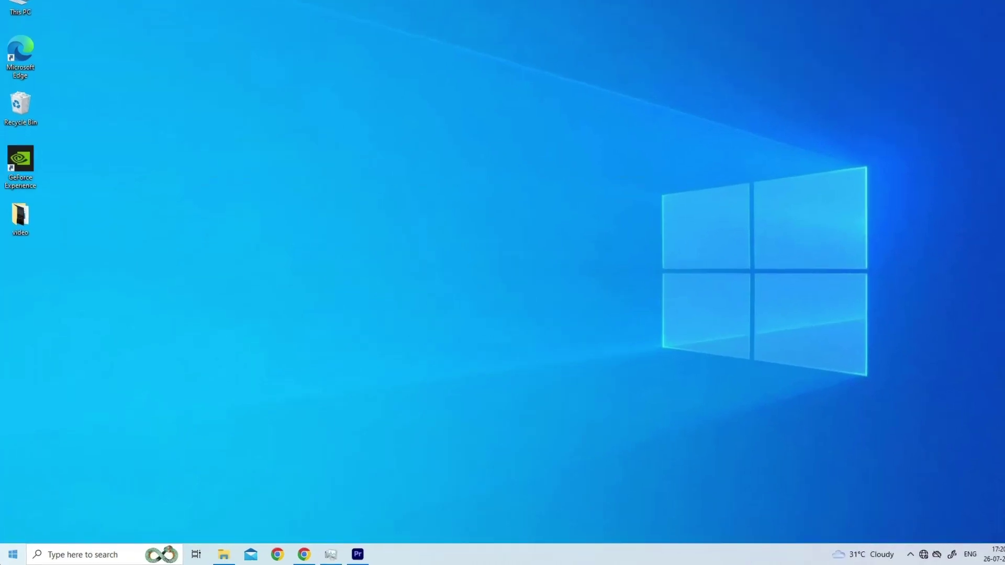
- Search automatically for an updated NVIDIA GeForce GTX 1650 driver in Device Manager
right_click(12, 555)
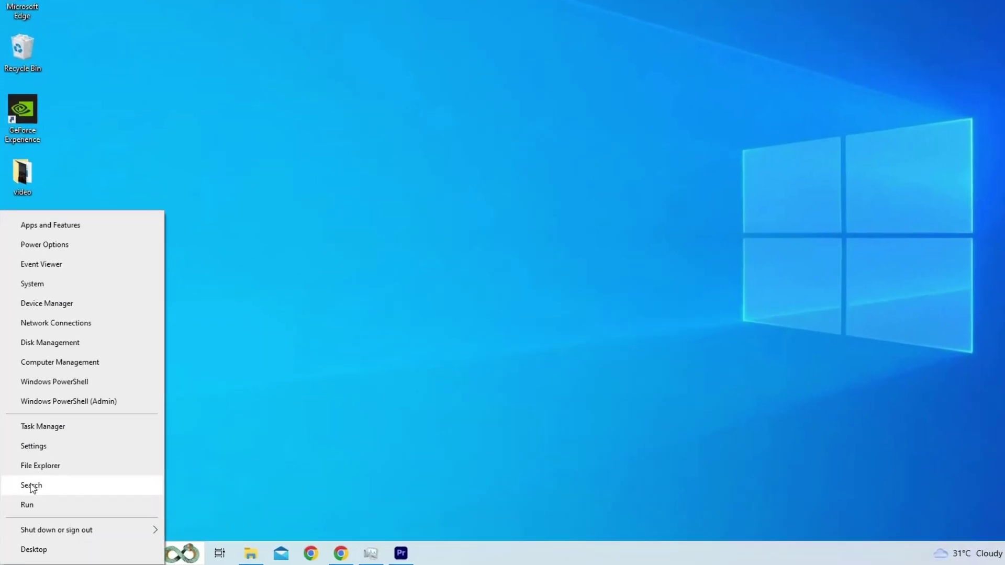
click(70, 306)
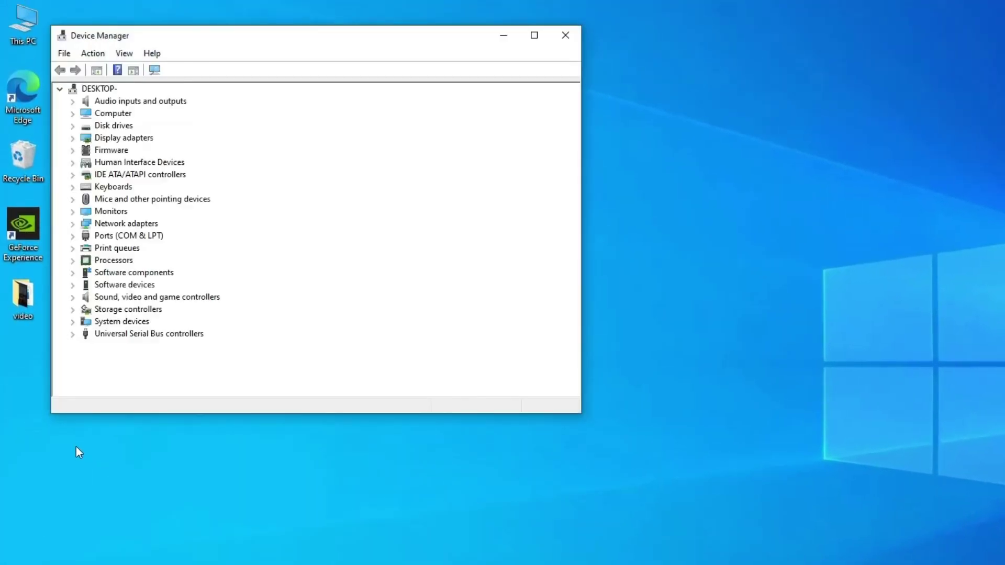
double_click(139, 137)
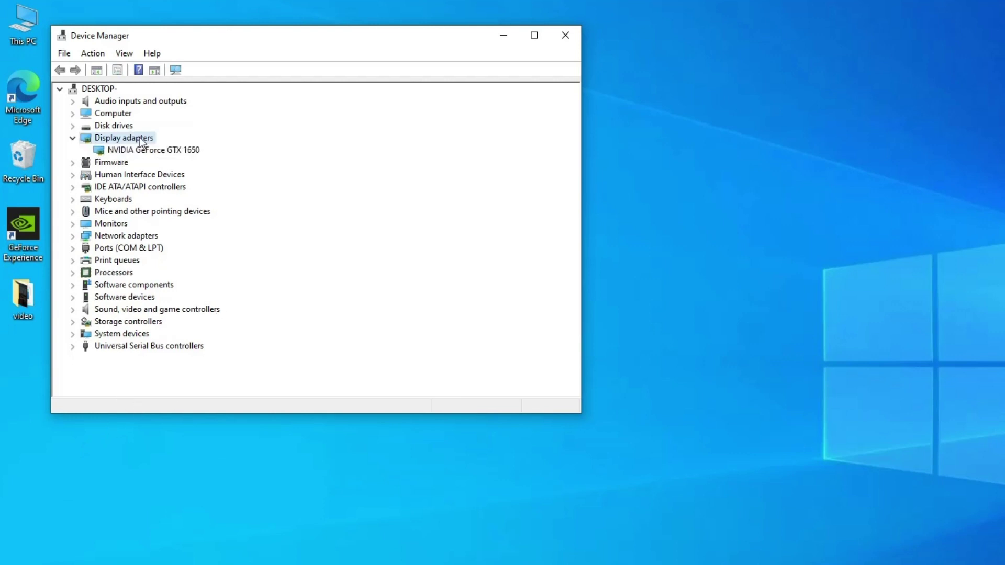
right_click(196, 148)
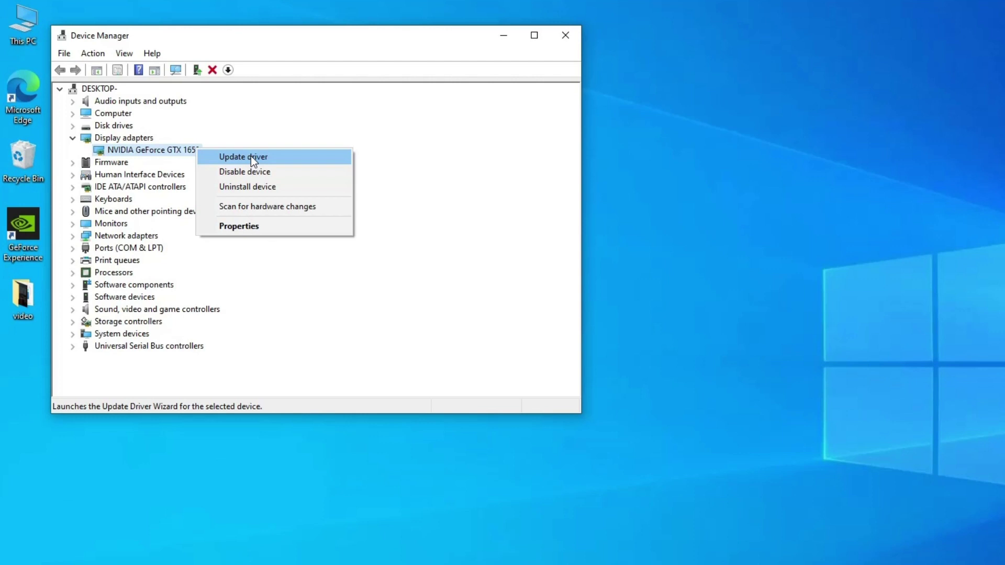
click(251, 156)
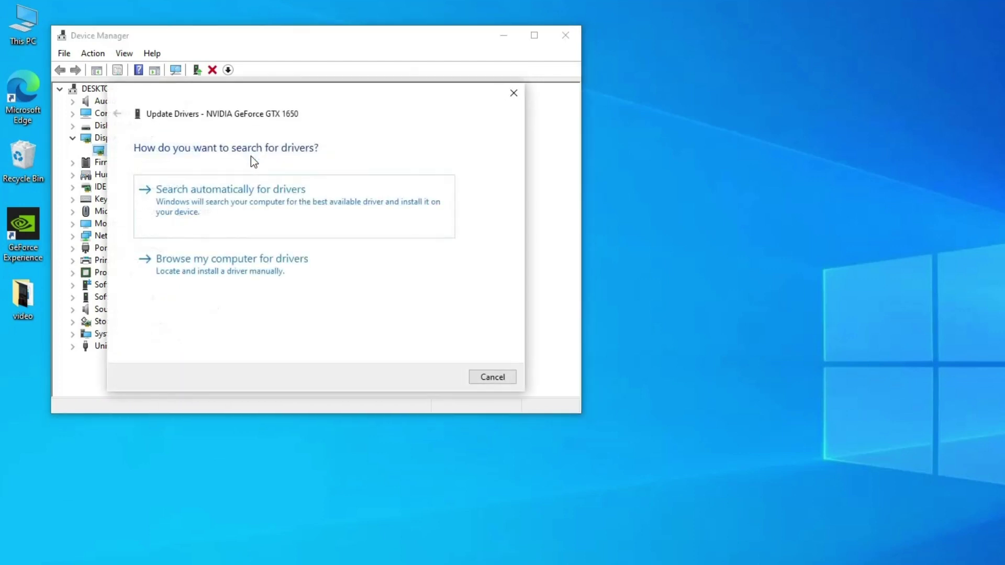
click(203, 216)
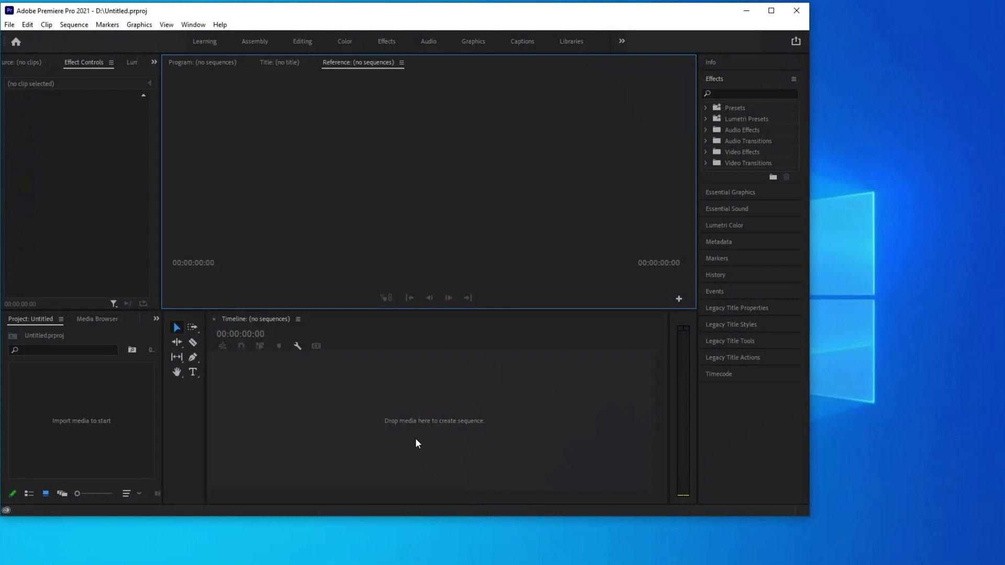
- Check for Premiere Pro updates from the Help menu and minimize Premiere Pro
click(238, 26)
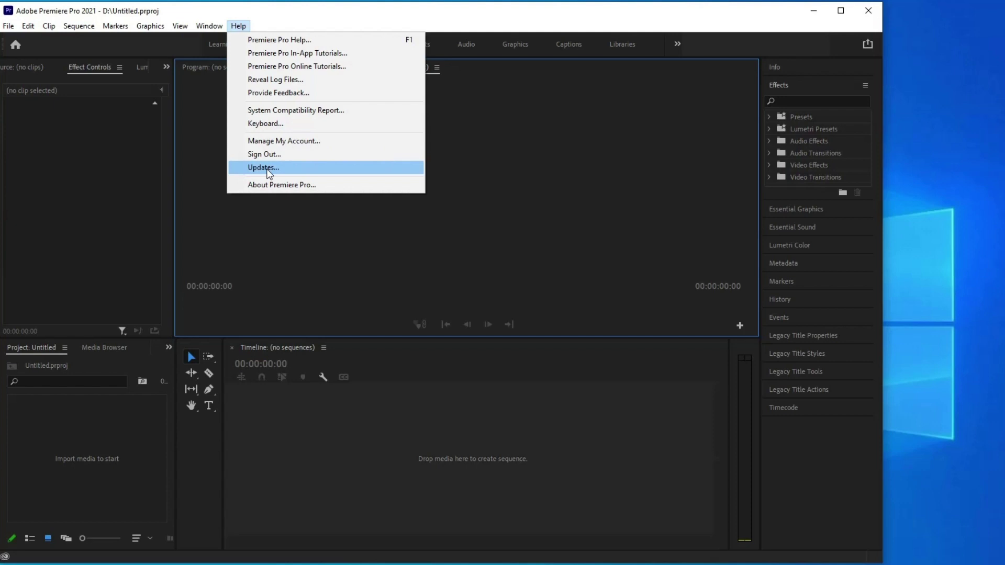
click(814, 10)
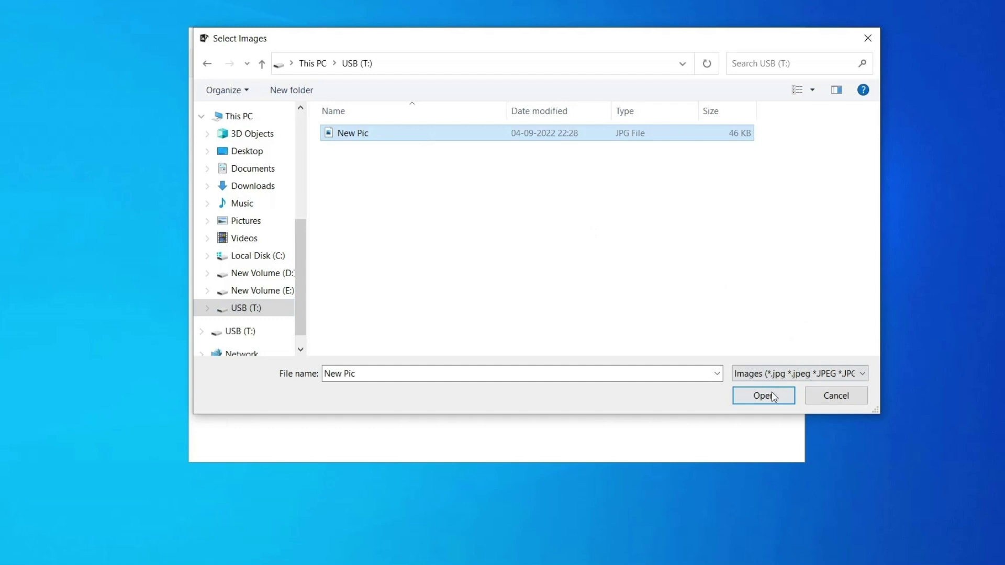
- Add New Pic.jpg, repair it, and dismiss the Repair Complete message
click(772, 396)
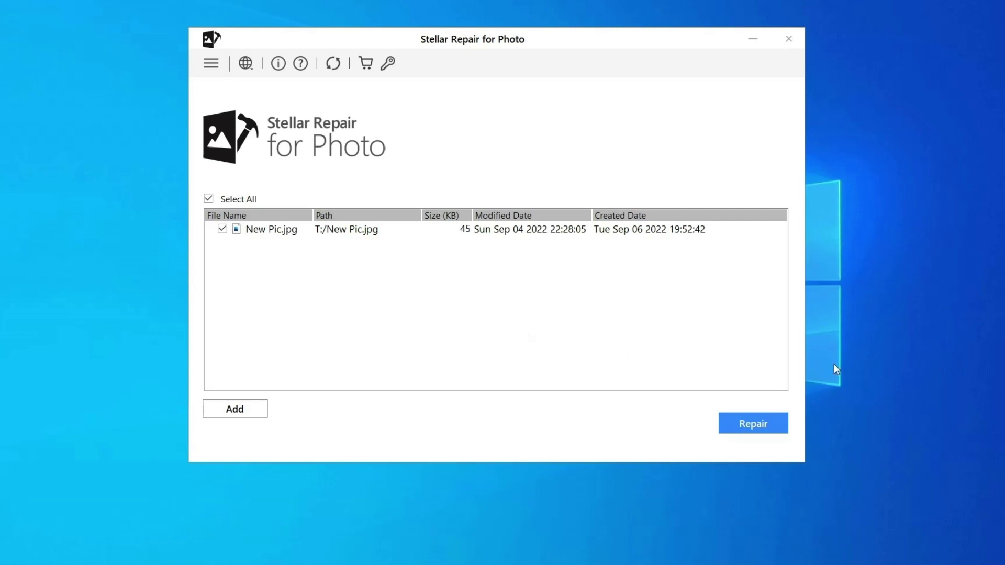
click(756, 421)
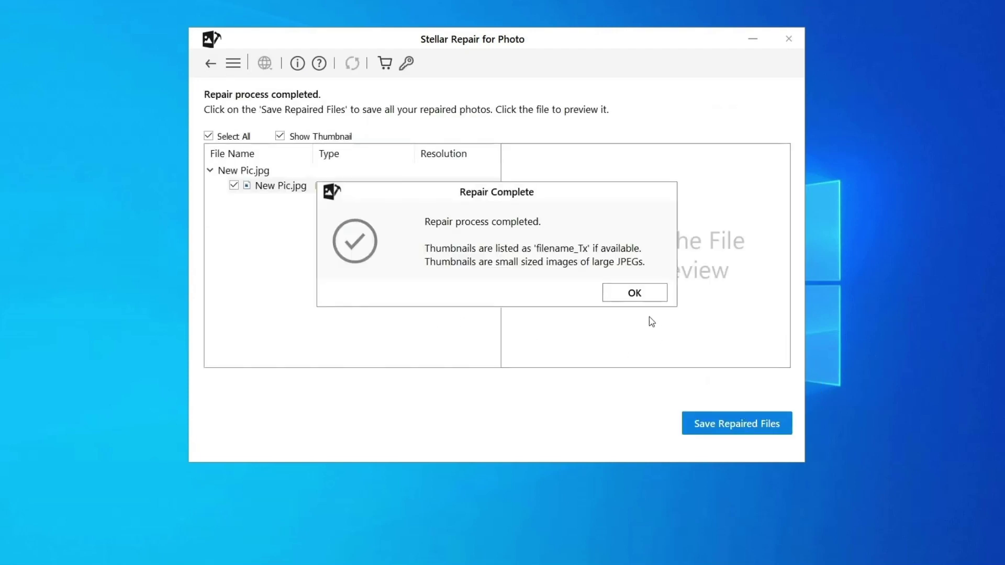
click(654, 294)
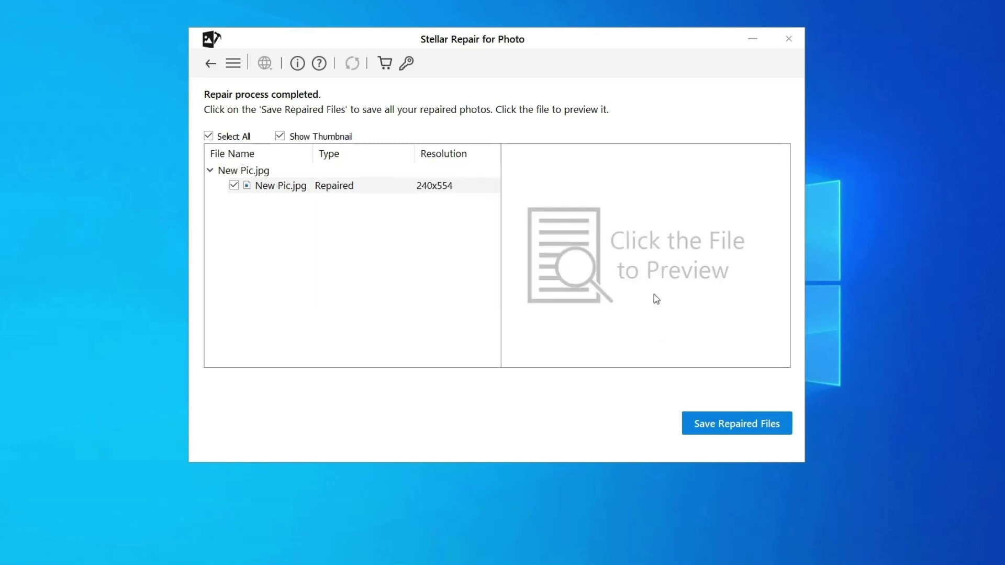